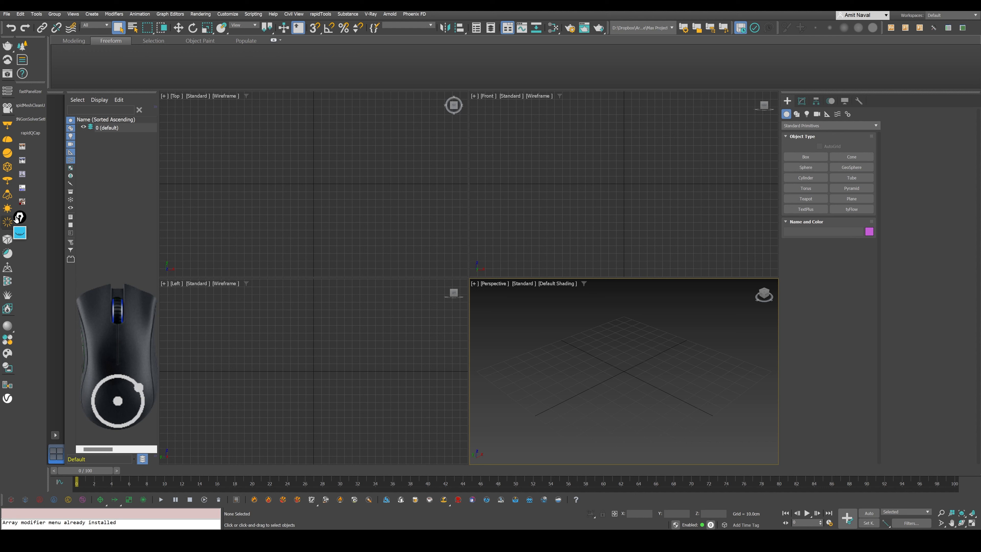
# Circle the viewport navigation controls with the screen annotation pen and clear the drawing
pyautogui.click(37, 217)
pyautogui.moveTo(23, 219); pyautogui.dragTo(33, 210)
pyautogui.click(29, 224)
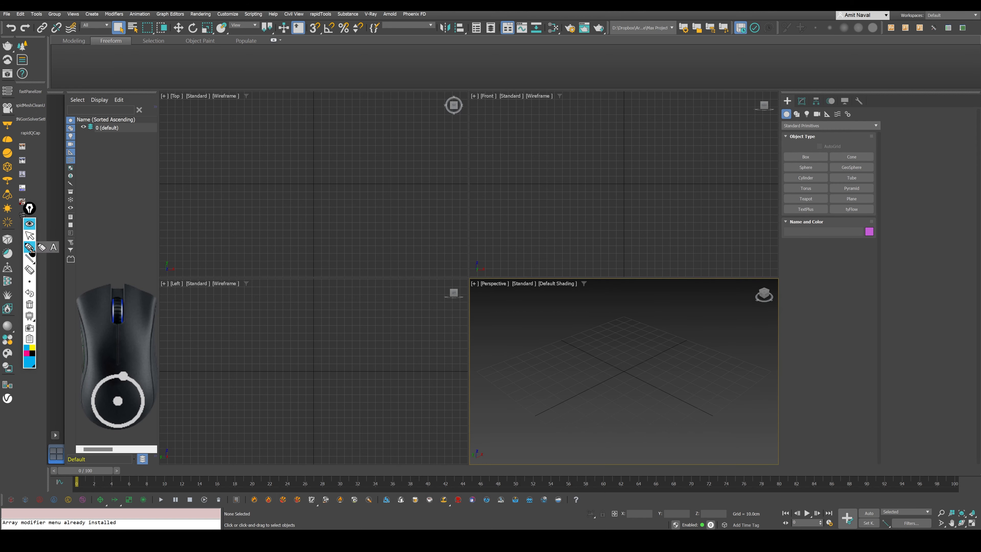
pyautogui.moveTo(905, 427)
pyautogui.mouseDown()
pyautogui.moveTo(961, 504)
pyautogui.moveTo(968, 497)
pyautogui.mouseUp()
pyautogui.click(30, 304)
pyautogui.click(29, 224)
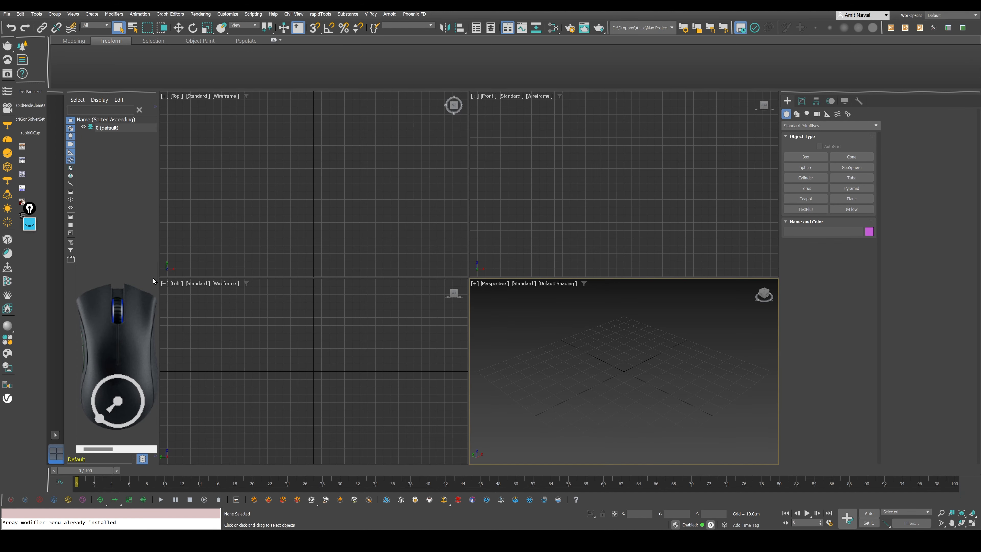
# Create a teapot primitive centred on the grid origin in the Top viewport
pyautogui.click(814, 199)
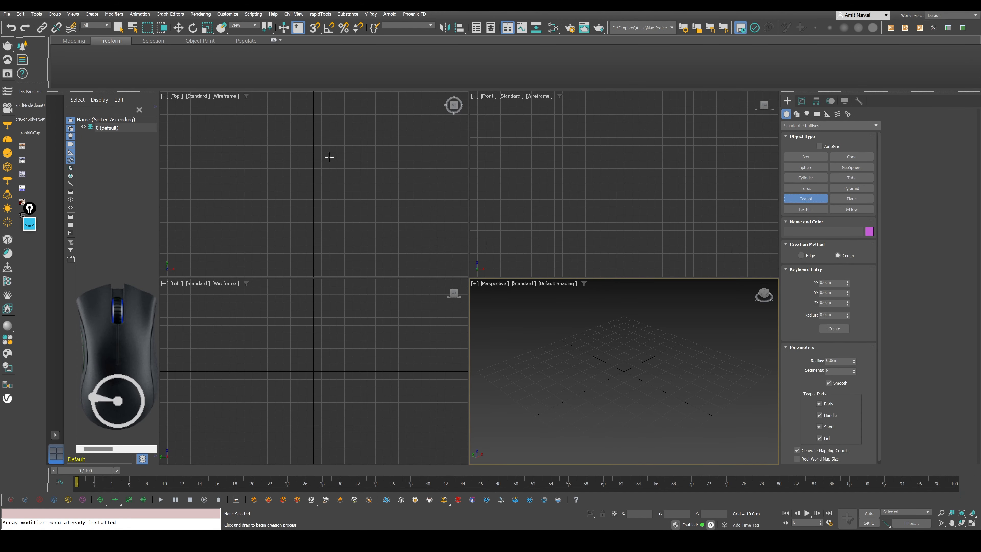
pyautogui.moveTo(313, 184); pyautogui.dragTo(318, 209)
pyautogui.rightClick(385, 196)
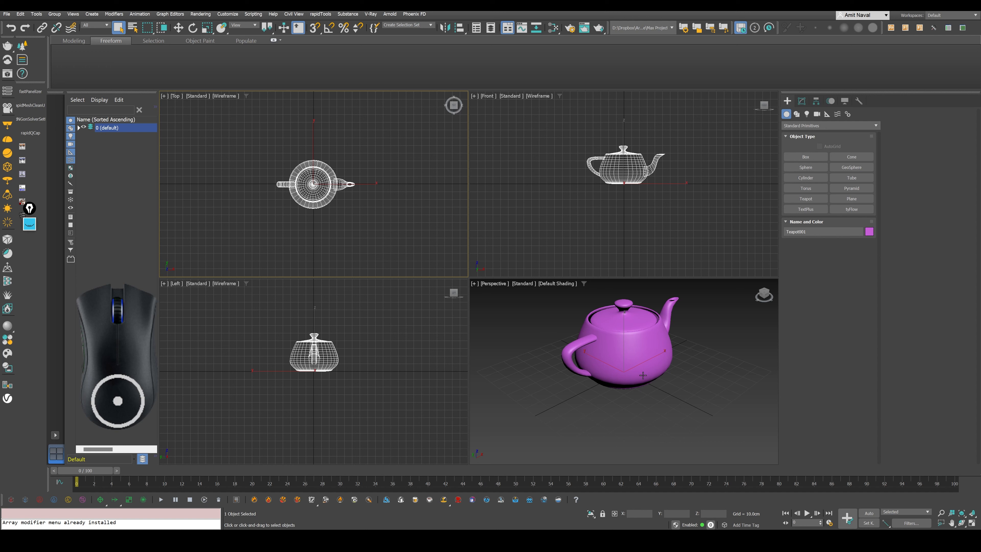
# Zoom in and out on the teapot repeatedly in the Perspective viewport
pyautogui.scroll(1, 623, 334)
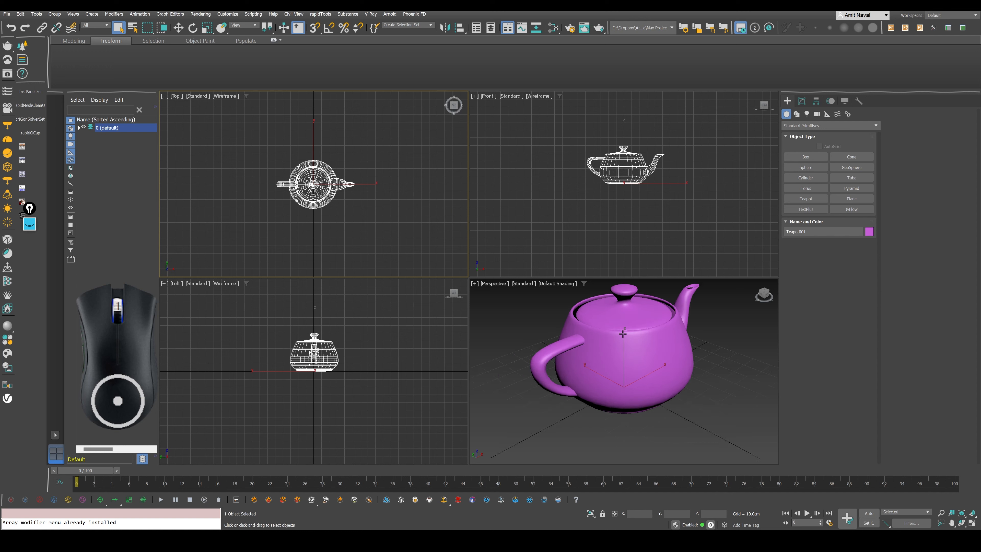
pyautogui.scroll(4, 622, 334)
pyautogui.scroll(-5, 623, 334)
pyautogui.scroll(5, 623, 334)
pyautogui.scroll(-4, 622, 334)
pyautogui.scroll(6, 622, 334)
pyautogui.scroll(-8, 622, 334)
pyautogui.scroll(-3, 622, 334)
pyautogui.scroll(8, 623, 334)
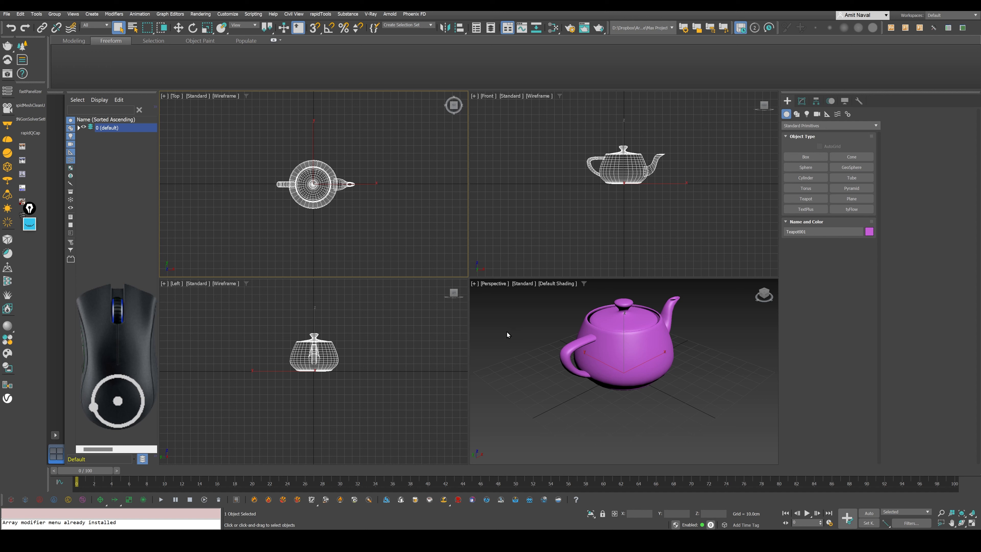
# Zoom into the empty area beside the teapot in Perspective and frame the teapot again with zoom extents
pyautogui.scroll(3, 505, 333)
pyautogui.scroll(2, 505, 333)
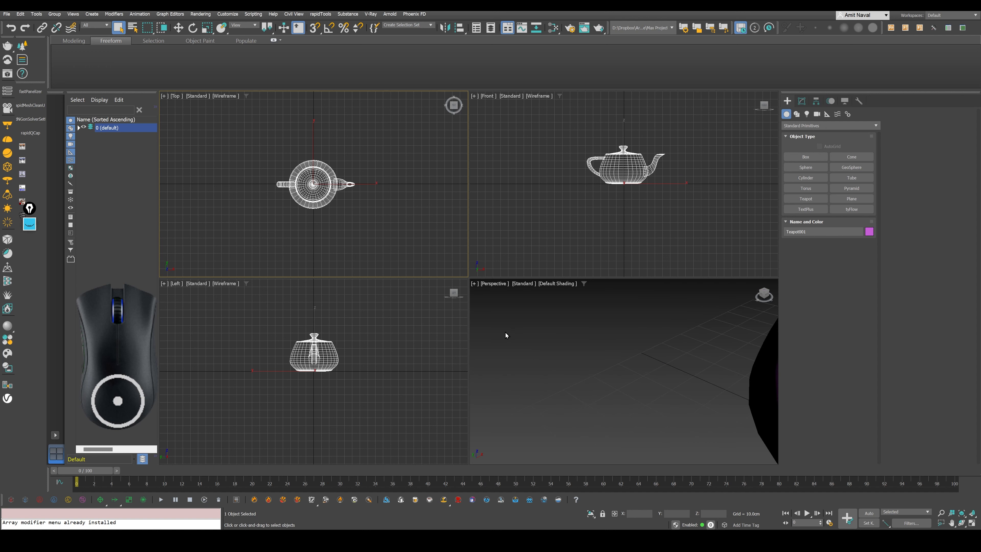
pyautogui.press('z')
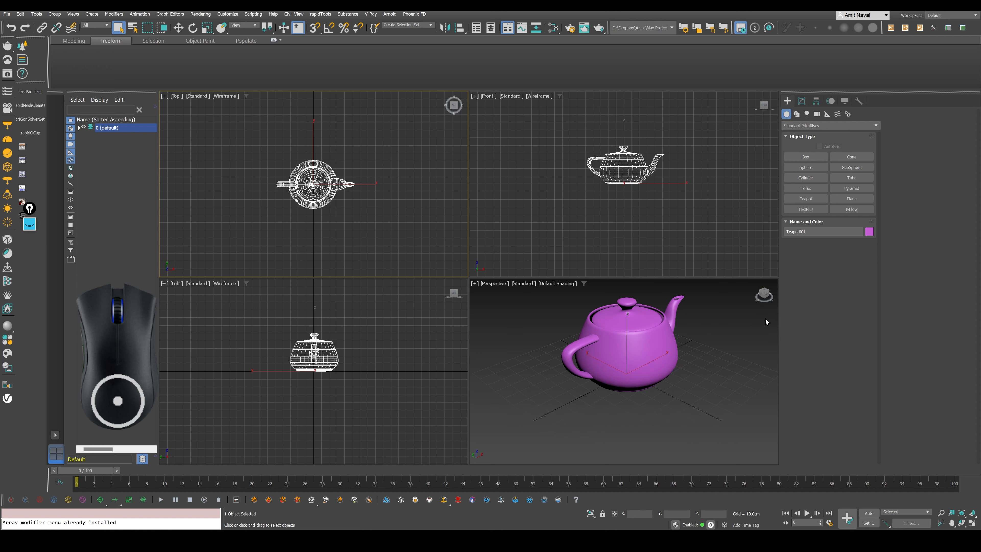
# Zoom toward different parts of the teapot in Perspective, including the lid knob, and zoom back out to the whole object
pyautogui.scroll(4, 765, 319)
pyautogui.scroll(-4, 765, 319)
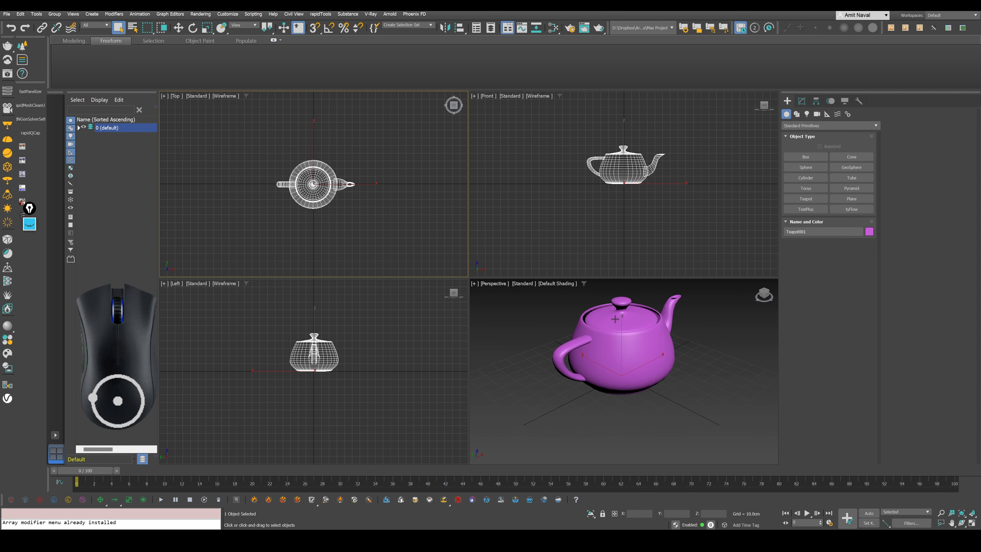
pyautogui.scroll(6, 621, 300)
pyautogui.scroll(-6, 622, 300)
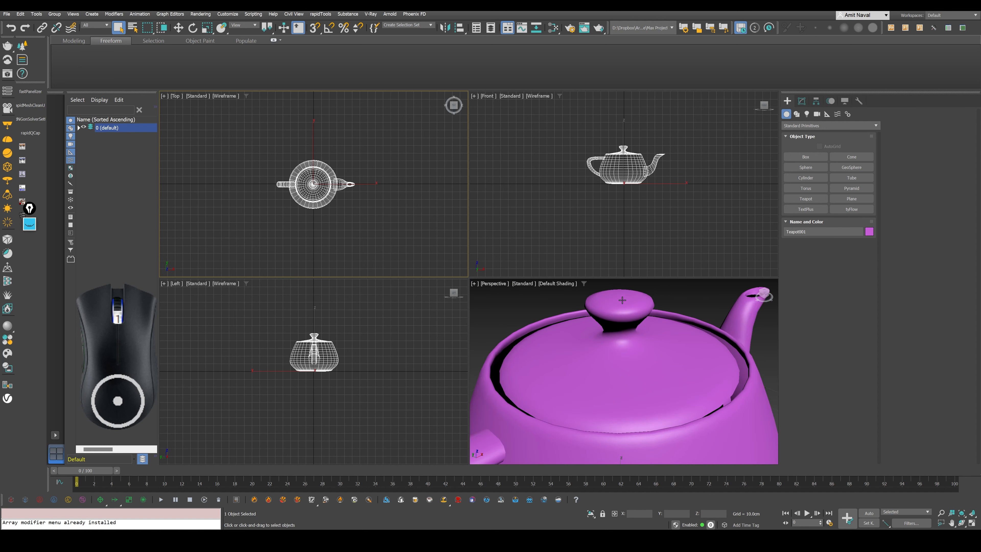
pyautogui.scroll(3, 630, 402)
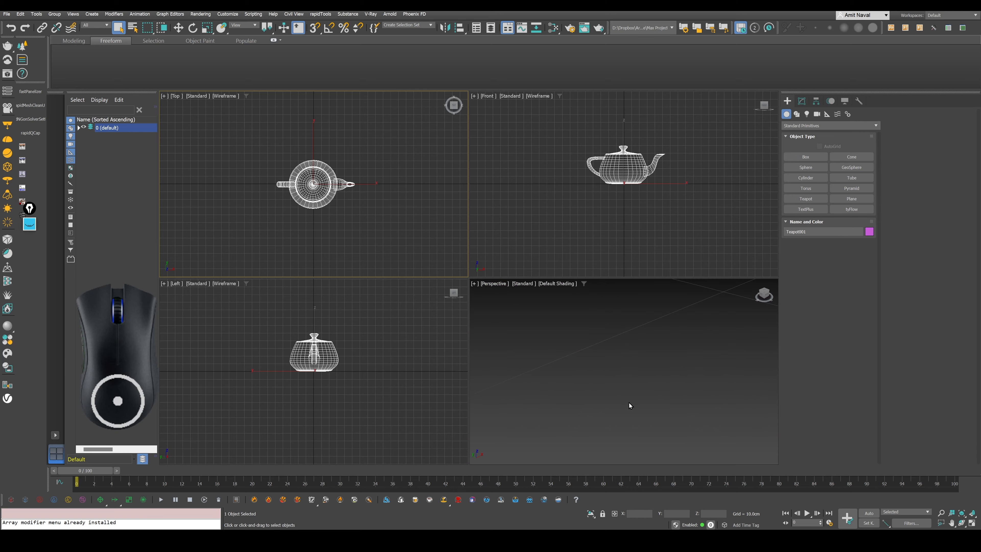
pyautogui.scroll(-5, 629, 403)
# Zoom in and out on the teapot wireframe in the Front and Top viewports
pyautogui.scroll(4, 628, 171)
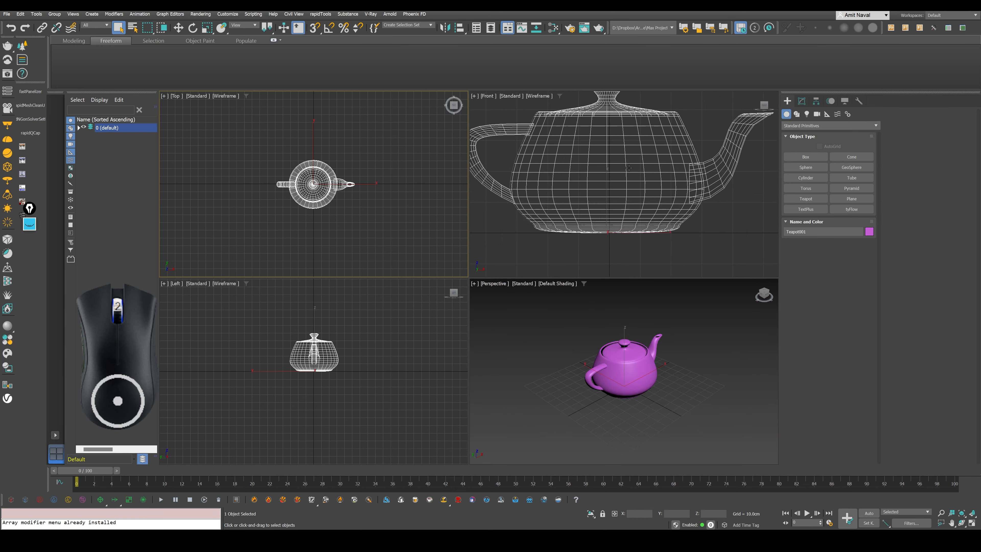
pyautogui.scroll(-3, 628, 171)
pyautogui.scroll(4, 296, 173)
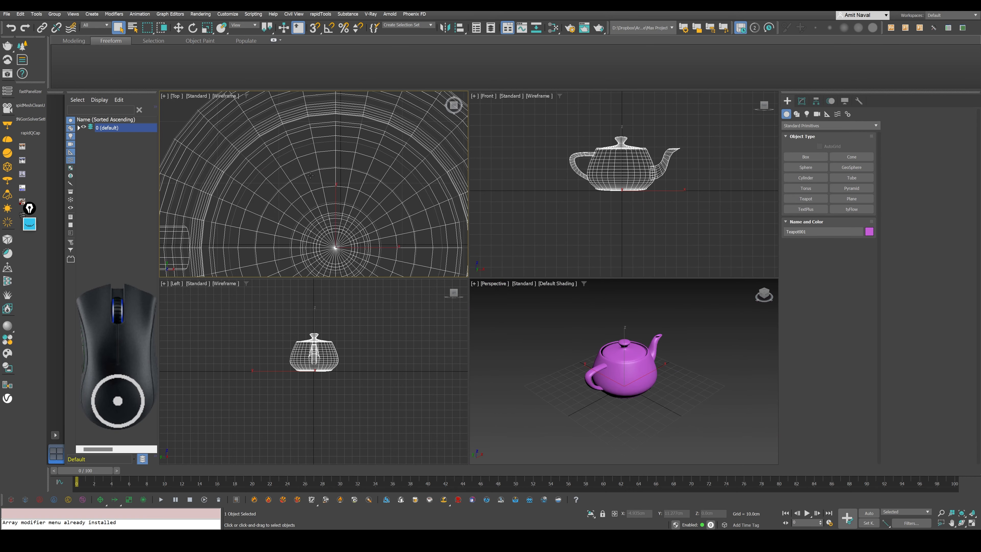
pyautogui.scroll(-5, 295, 173)
pyautogui.scroll(6, 305, 363)
pyautogui.scroll(-6, 306, 364)
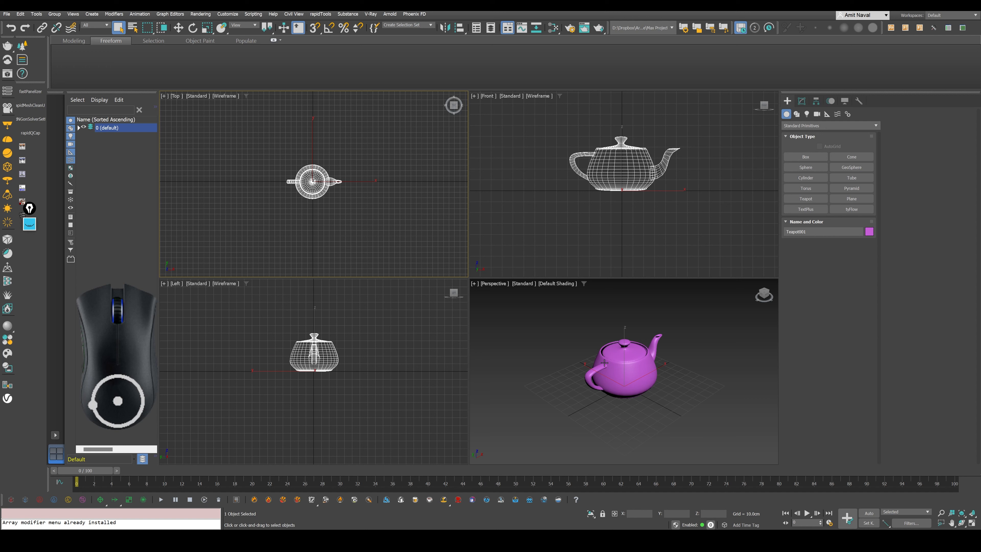
# Pan the Perspective, Front, Top and Left views one after another
pyautogui.moveTo(631, 380); pyautogui.dragTo(596, 388, button='middle')
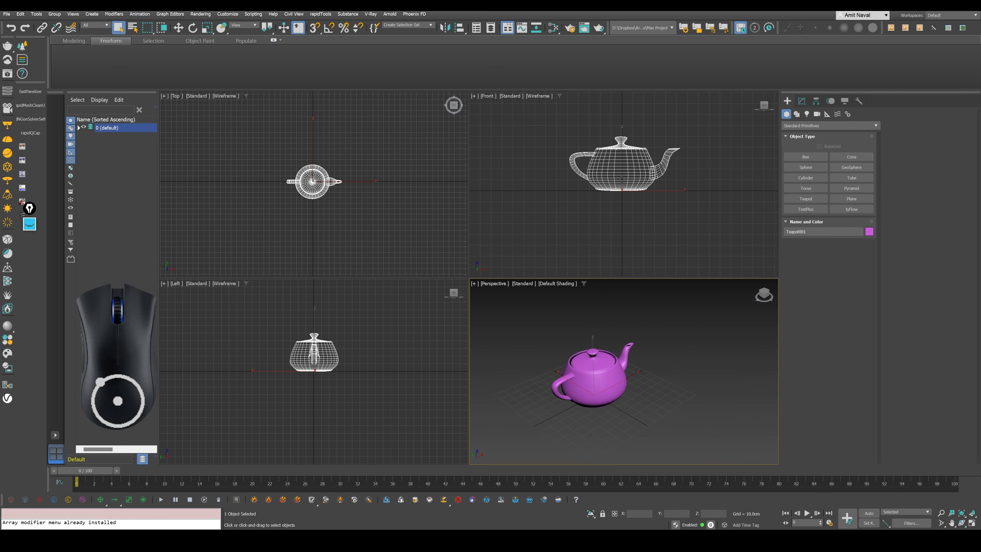
pyautogui.moveTo(623, 178); pyautogui.dragTo(648, 221, button='middle')
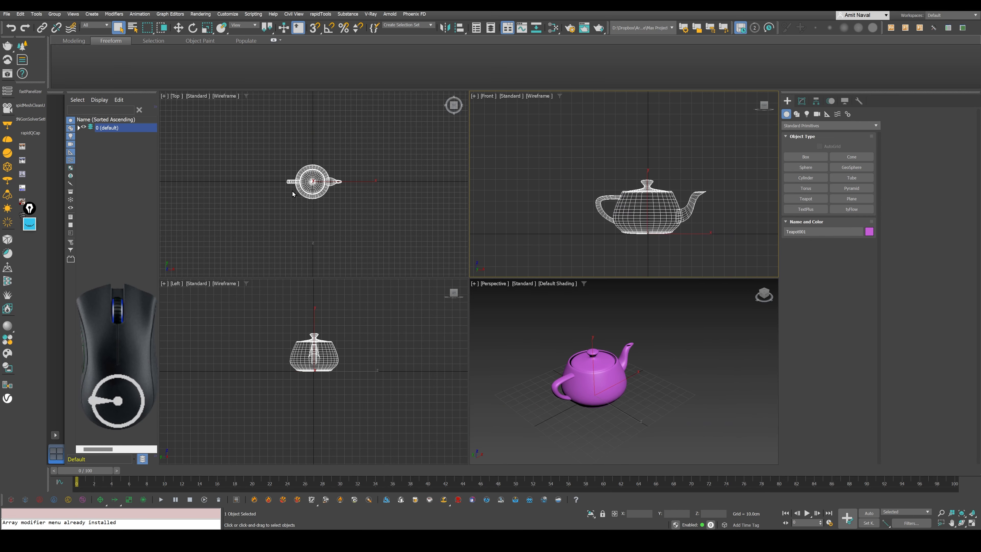
pyautogui.moveTo(292, 193); pyautogui.dragTo(310, 180, button='middle')
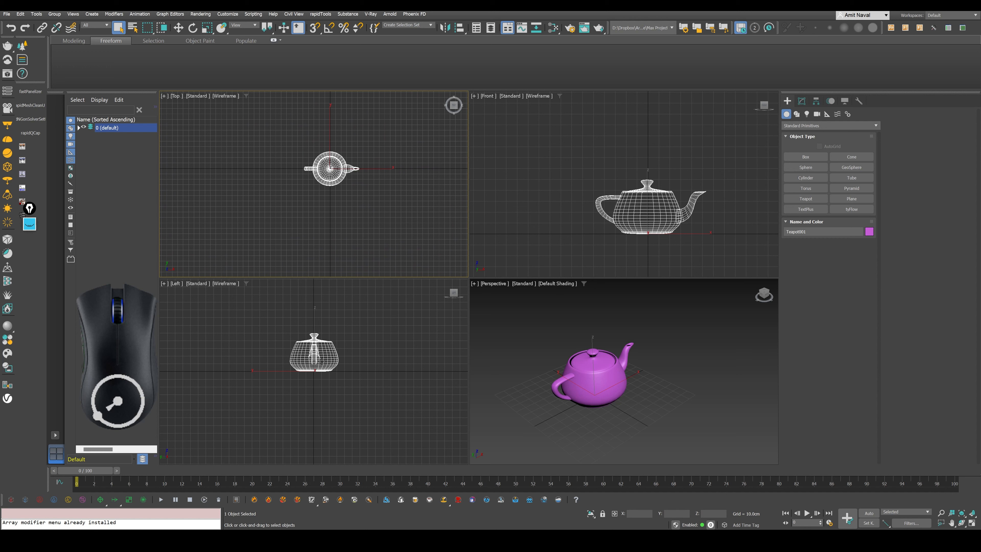
pyautogui.moveTo(341, 343)
pyautogui.mouseDown(button='middle')
pyautogui.moveTo(296, 346)
pyautogui.moveTo(355, 375)
pyautogui.moveTo(348, 340)
pyautogui.moveTo(339, 349)
pyautogui.mouseUp(button='middle')
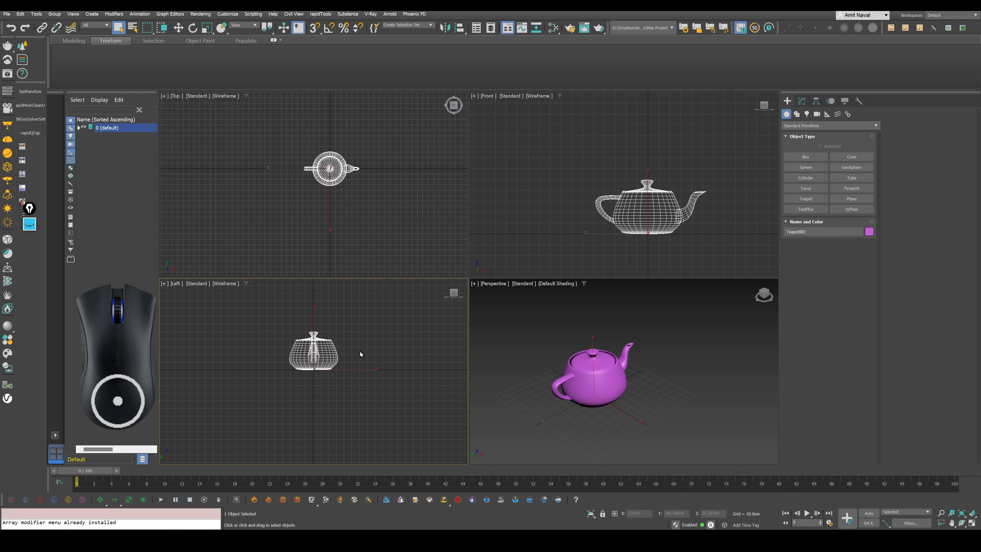
# Orbit around the teapot in Perspective and bring it closer until it is seen from a low side angle
pyautogui.keyDown('alt'); pyautogui.moveTo(650, 362); pyautogui.dragTo(672, 384, button='middle'); pyautogui.keyUp('alt')
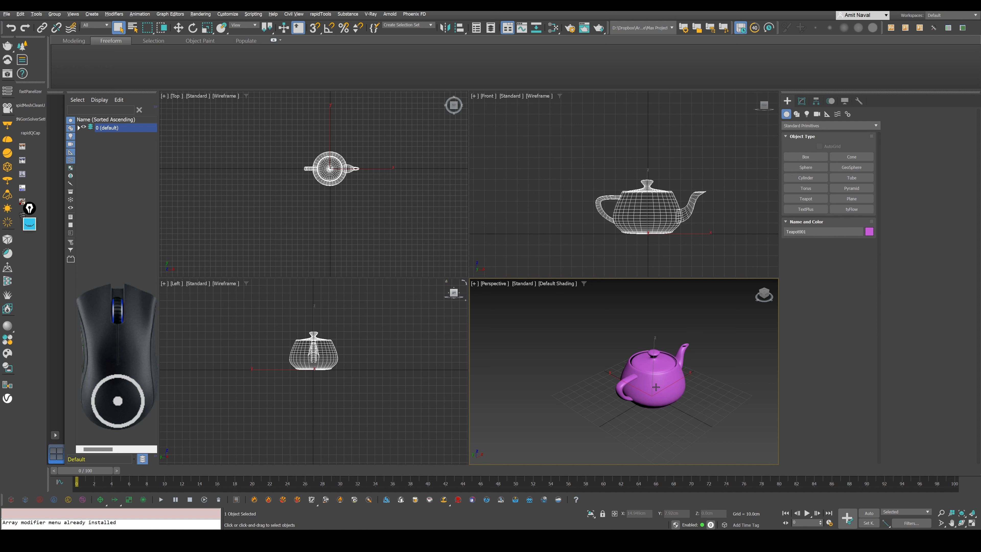
pyautogui.moveTo(653, 379)
pyautogui.mouseDown(button='middle')
pyautogui.moveTo(534, 372)
pyautogui.moveTo(696, 368)
pyautogui.moveTo(690, 392)
pyautogui.moveTo(652, 382)
pyautogui.moveTo(668, 381)
pyautogui.moveTo(617, 387)
pyautogui.moveTo(646, 381)
pyautogui.mouseUp(button='middle')
pyautogui.scroll(3, 630, 371)
pyautogui.scroll(5, 646, 381)
pyautogui.scroll(-6, 637, 383)
pyautogui.scroll(3, 618, 391)
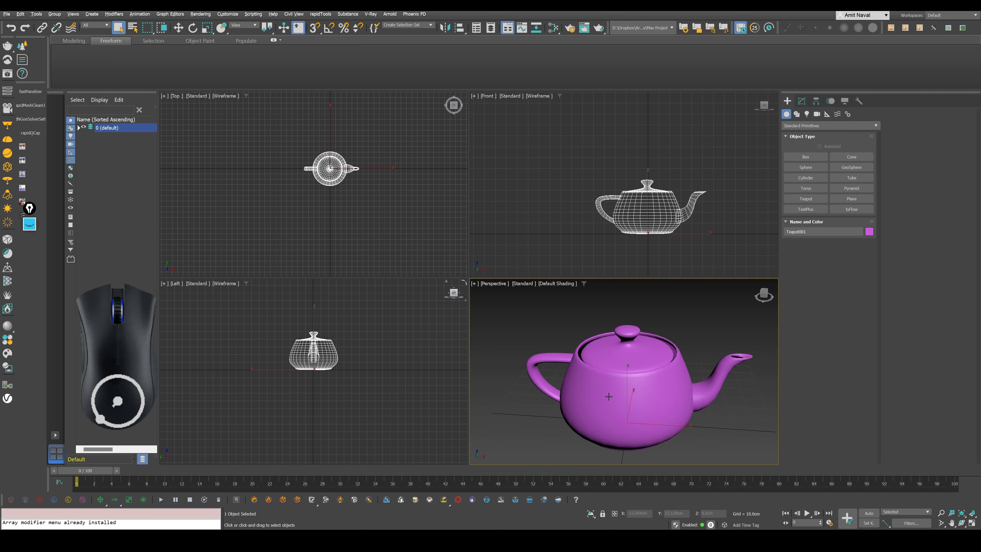
pyautogui.keyDown('alt'); pyautogui.moveTo(598, 397); pyautogui.dragTo(619, 387, button='middle'); pyautogui.keyUp('alt')
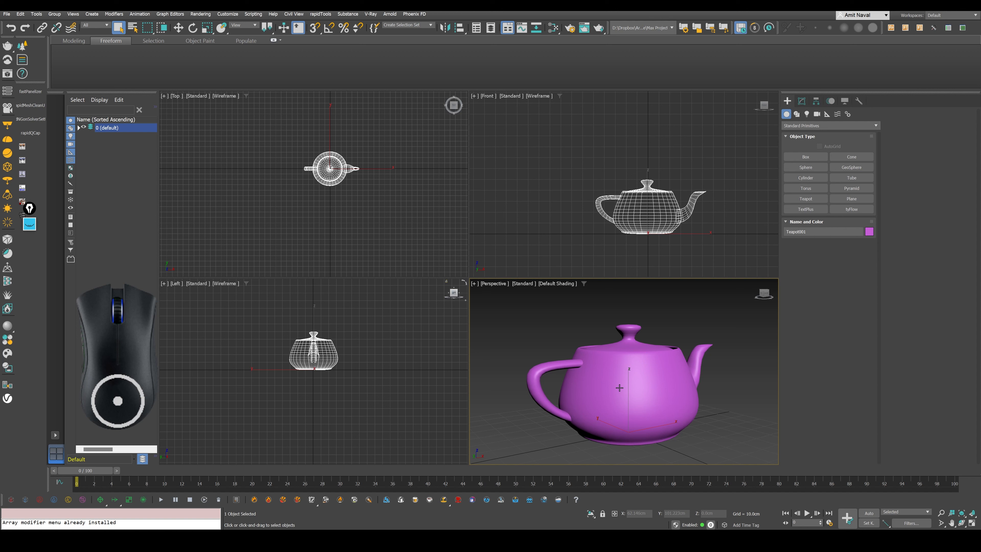
# Adjust the magnification of the Perspective and Front views with the Zoom tool
pyautogui.click(941, 514)
pyautogui.moveTo(622, 381)
pyautogui.mouseDown()
pyautogui.moveTo(623, 396)
pyautogui.moveTo(622, 378)
pyautogui.moveTo(622, 387)
pyautogui.mouseUp()
pyautogui.moveTo(629, 211); pyautogui.dragTo(645, 197)
# Shift the Perspective view with the Pan tool and rotate it around the teapot with the Orbit tool
pyautogui.click(951, 524)
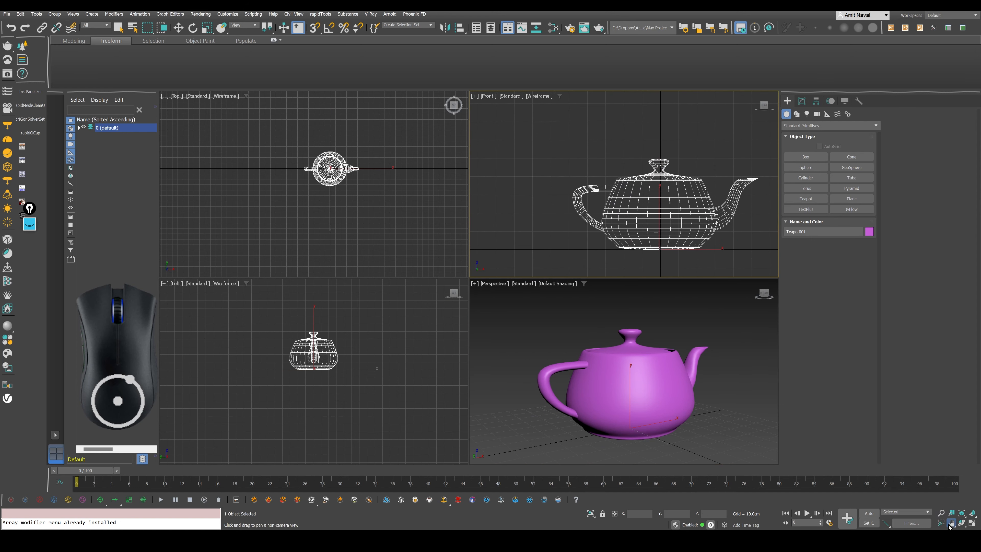
pyautogui.moveTo(636, 391); pyautogui.dragTo(624, 385)
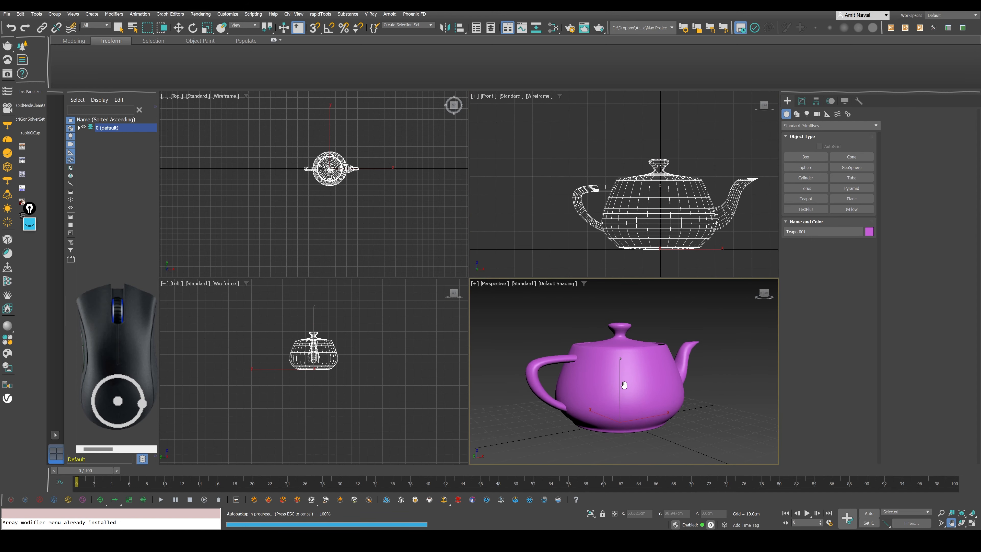
pyautogui.click(962, 523)
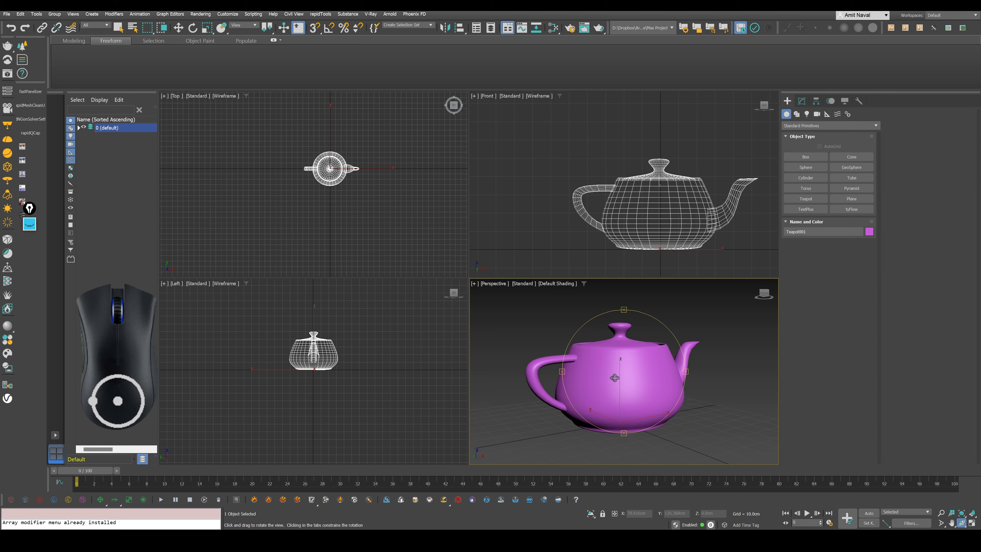
pyautogui.moveTo(587, 373); pyautogui.dragTo(613, 382)
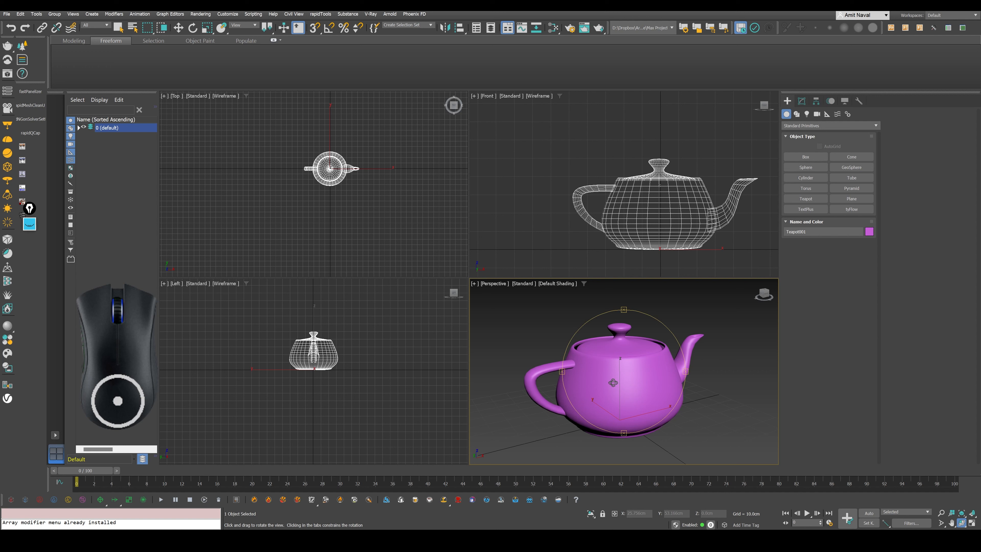
# Leave the Orbit tool, zoom Perspective until the teapot is lost from view, and fit the teapot in all four viewports
pyautogui.scroll(-15, 612, 382)
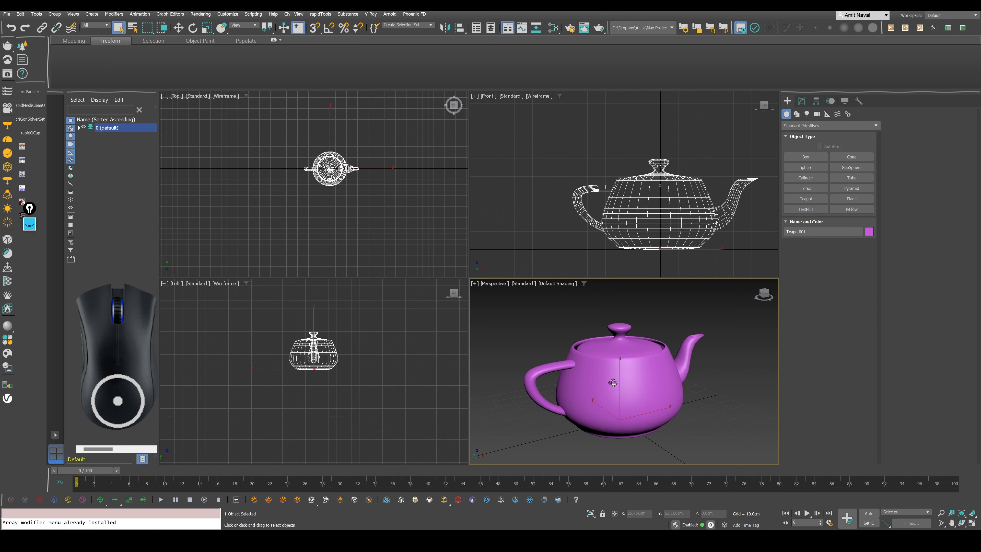
pyautogui.press('Escape')
pyautogui.scroll(1, 543, 336)
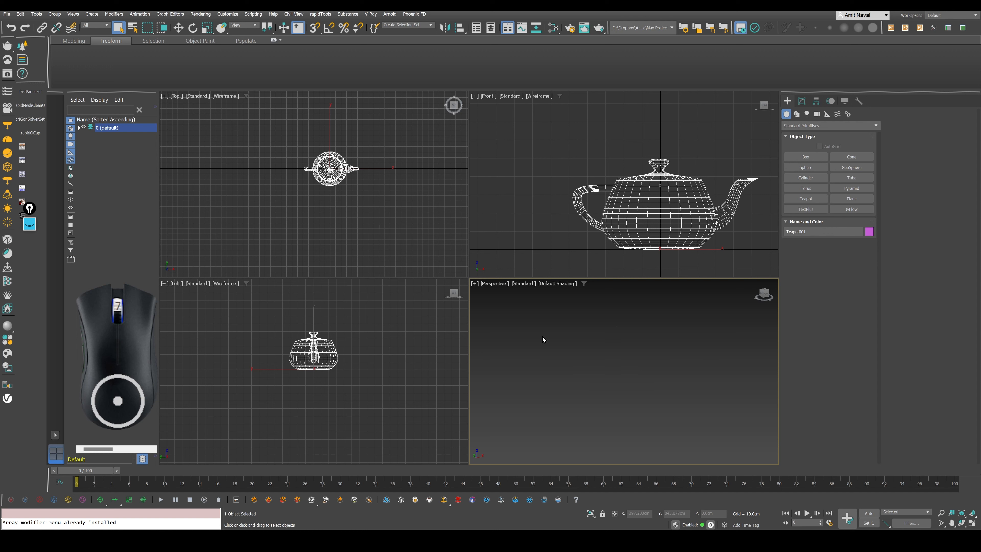
pyautogui.scroll(1, 557, 336)
pyautogui.scroll(1, 597, 354)
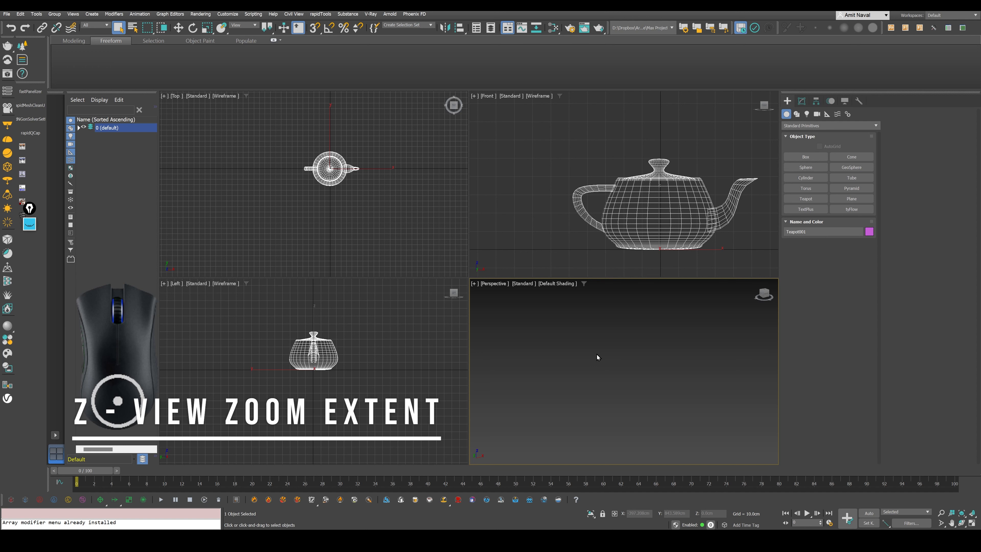
pyautogui.hotkey('shift', 'ctrl', 'z')
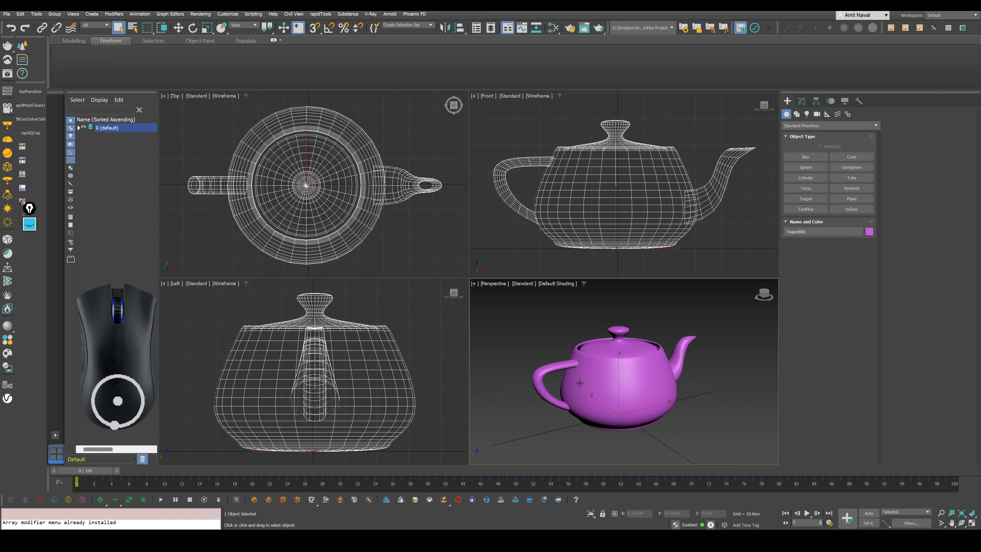
# Move the teapot out of sight in the Perspective view and bring it back with the Zoom Extents command
pyautogui.click(962, 516)
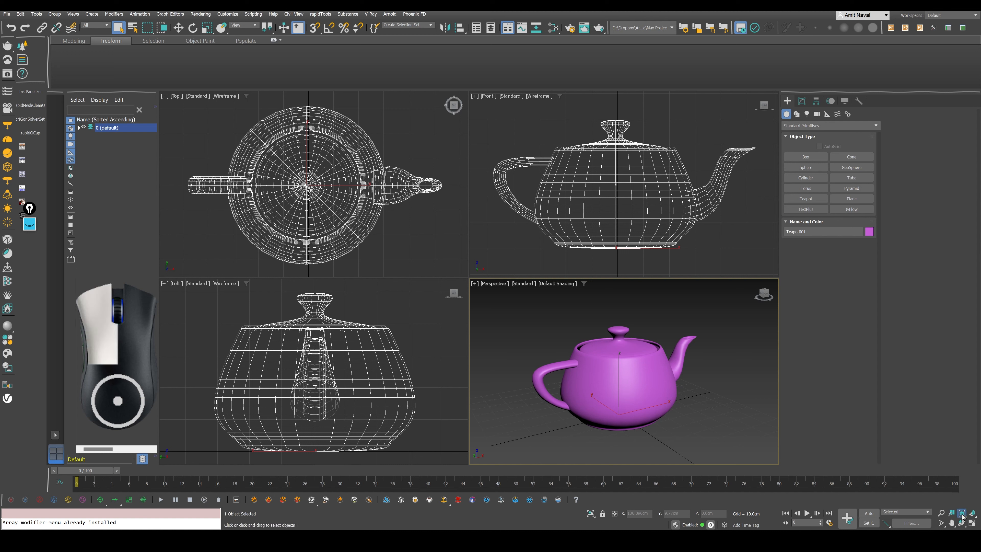
pyautogui.click(962, 517)
pyautogui.click(962, 516)
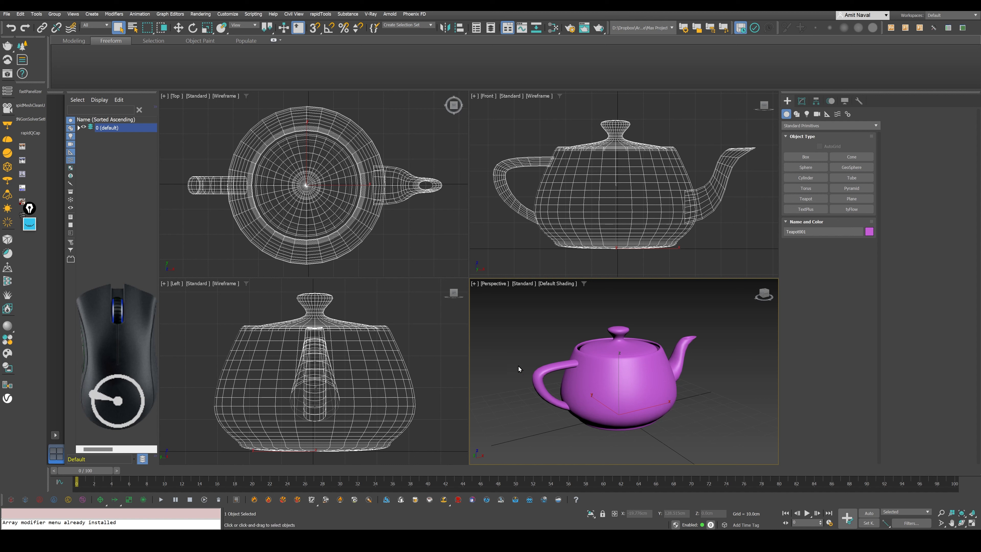
pyautogui.moveTo(518, 367); pyautogui.dragTo(805, 383, button='middle')
pyautogui.scroll(-10, 595, 376)
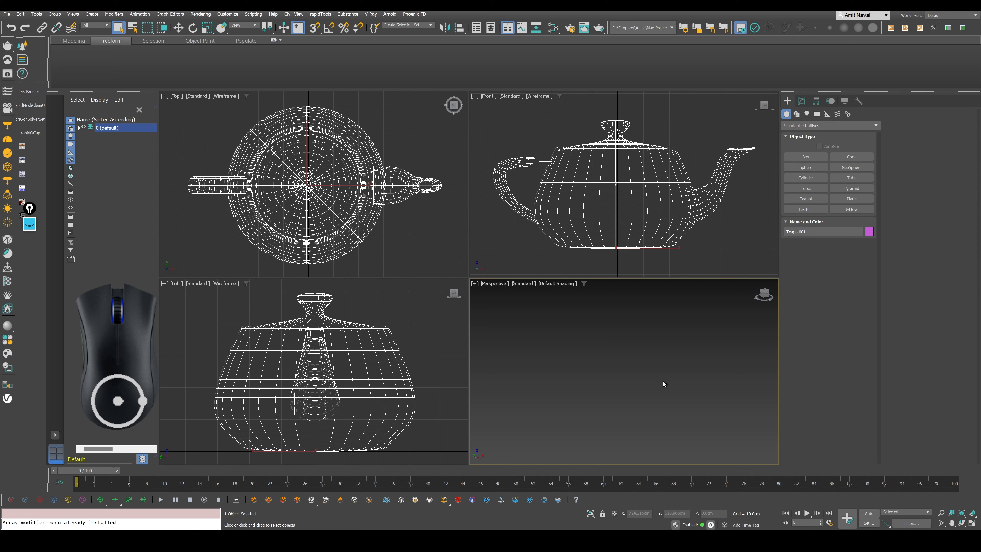
pyautogui.click(962, 514)
# Deselect the teapot, shift the Perspective view slightly, and activate the Left, Top and Front viewports in turn
pyautogui.click(513, 327)
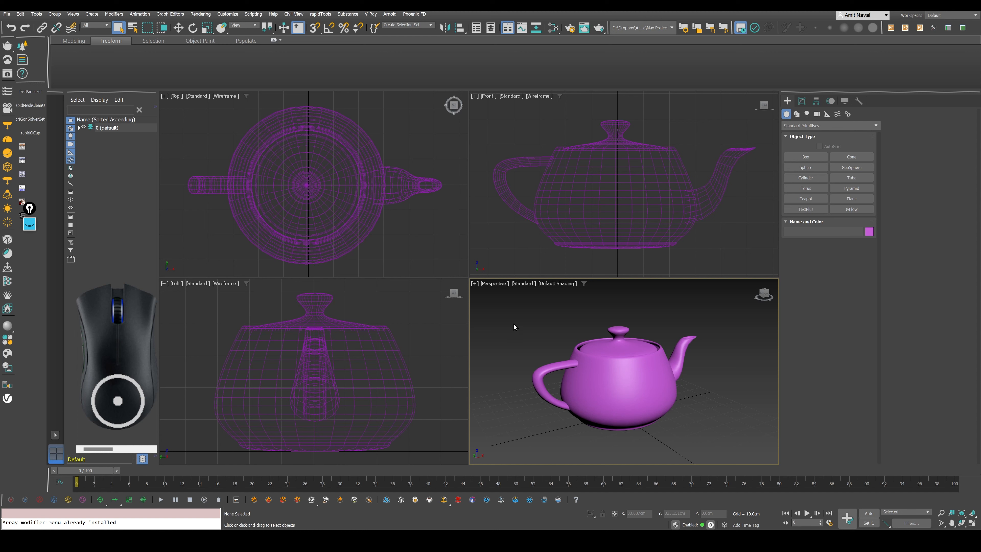
pyautogui.moveTo(587, 338); pyautogui.dragTo(598, 336, button='middle')
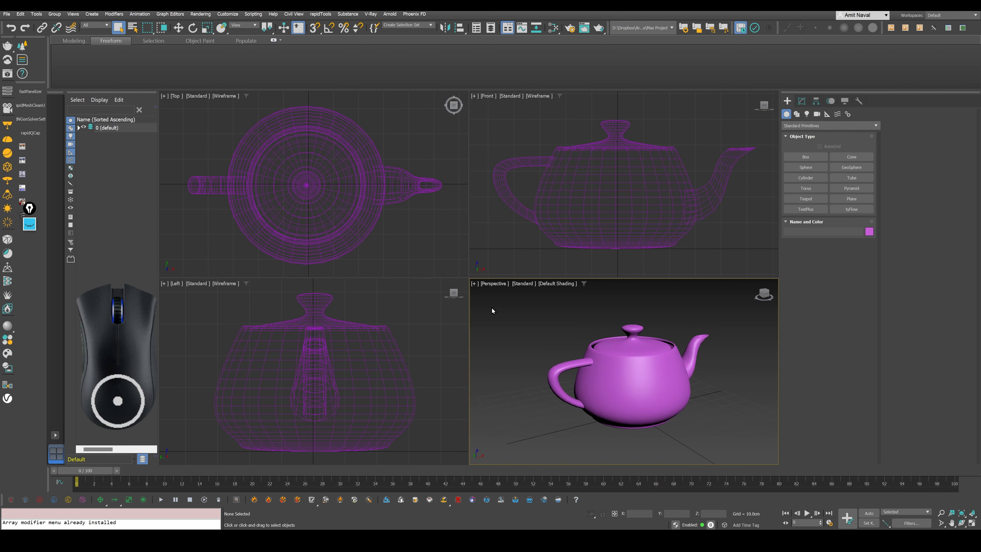
pyautogui.click(435, 340)
pyautogui.click(424, 246)
pyautogui.click(492, 246)
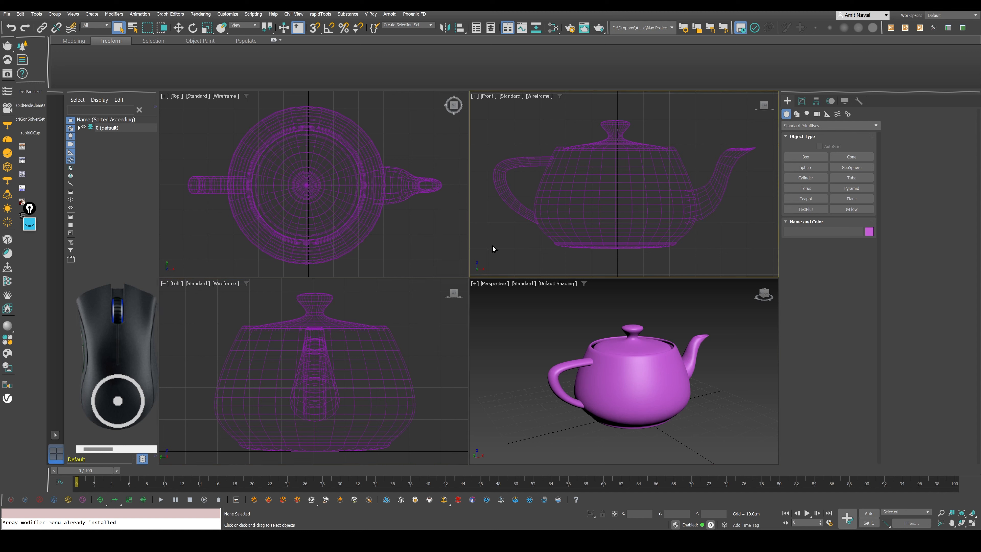
# Activate the Perspective and Top viewports in turn, return to Perspective and maximize it to fill the viewport area
pyautogui.click(472, 308)
pyautogui.click(426, 260)
pyautogui.click(497, 319)
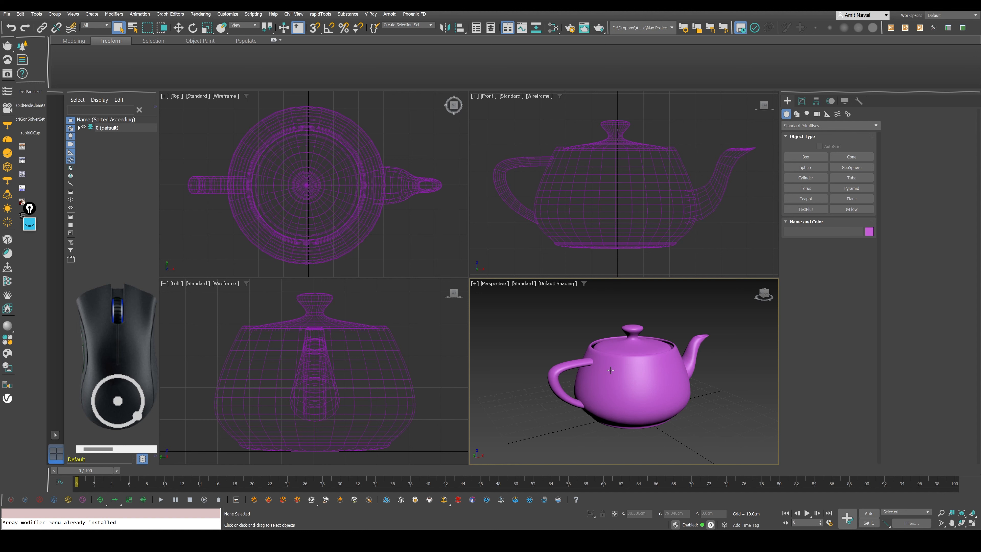
pyautogui.hotkey('alt', 'w')
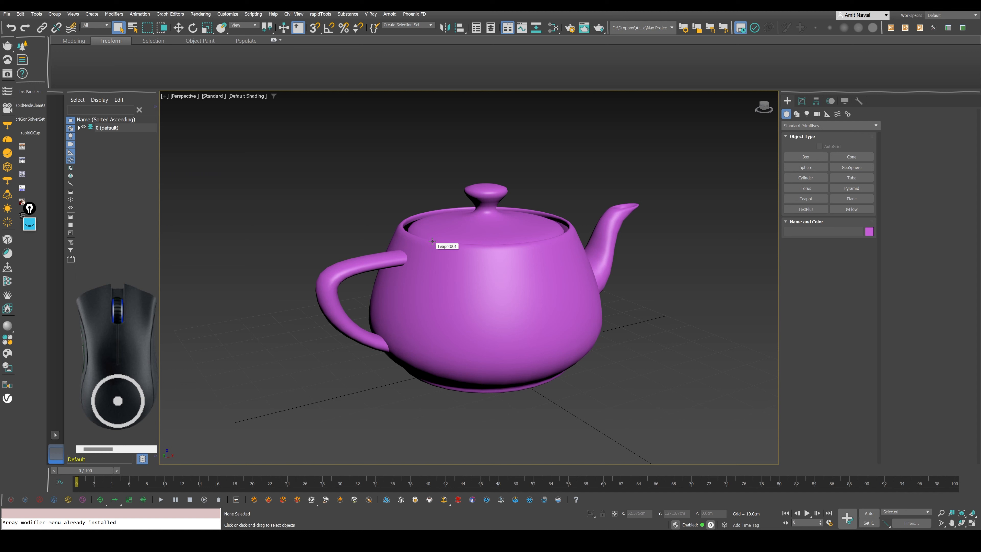
# Toggle repeatedly between the four-viewport layout and the maximized Perspective view, ending with Perspective maximized
pyautogui.click(972, 524)
pyautogui.click(971, 523)
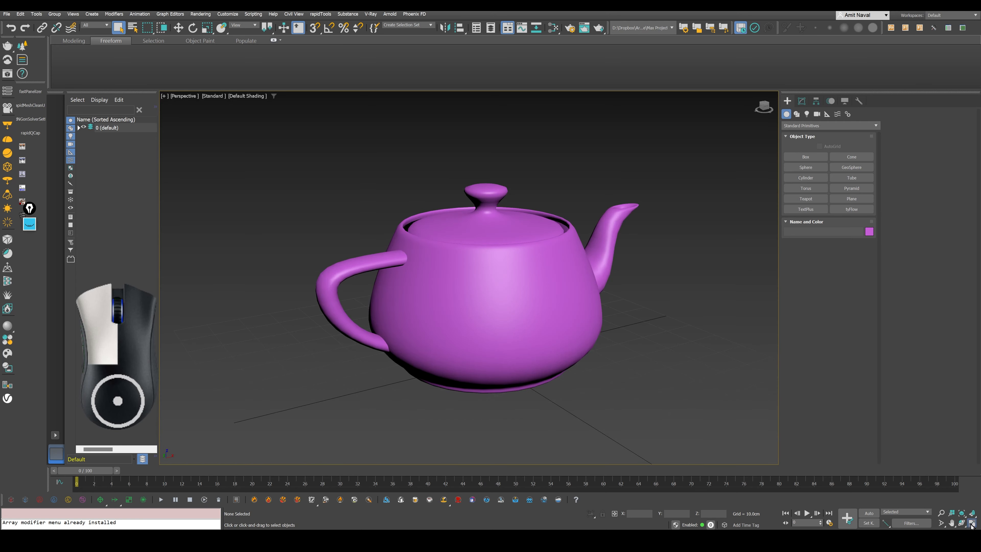
pyautogui.click(971, 523)
pyautogui.click(971, 524)
pyautogui.click(972, 524)
pyautogui.click(971, 524)
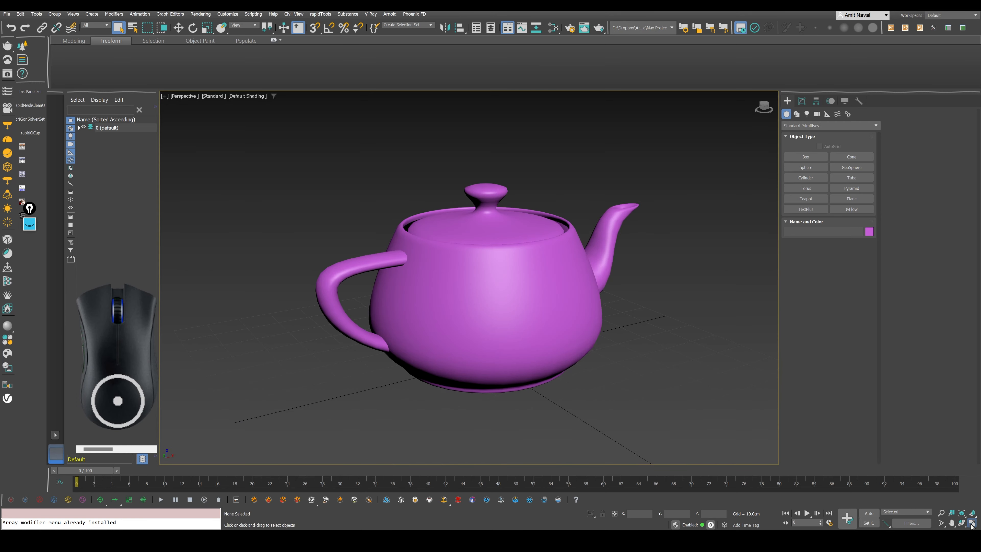
pyautogui.click(971, 523)
pyautogui.click(971, 524)
# Orbit the Perspective view slightly around the teapot, and cycle the maximized viewport through Top, Front and Left back to Perspective
pyautogui.keyDown('alt'); pyautogui.moveTo(556, 308); pyautogui.dragTo(510, 295, button='middle'); pyautogui.keyUp('alt')
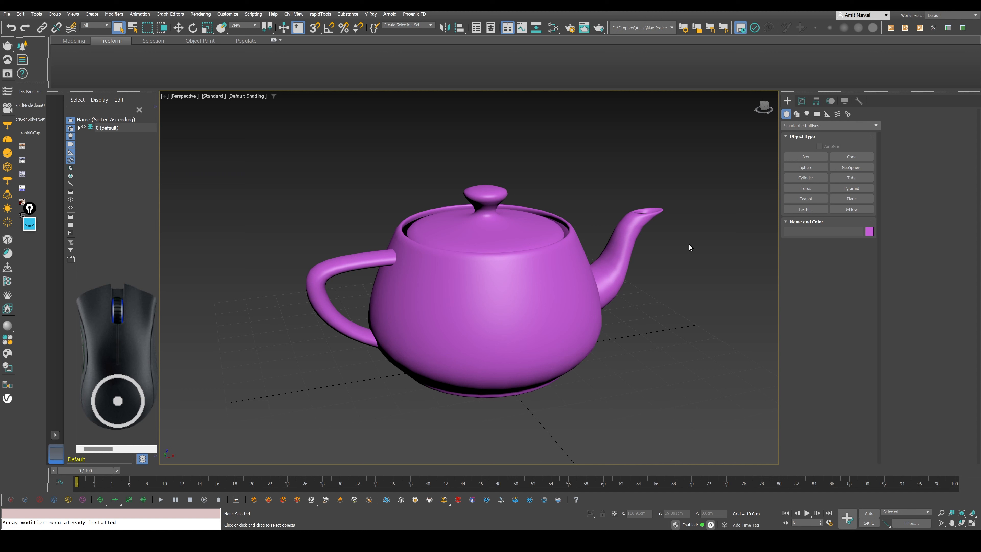
pyautogui.press('t')
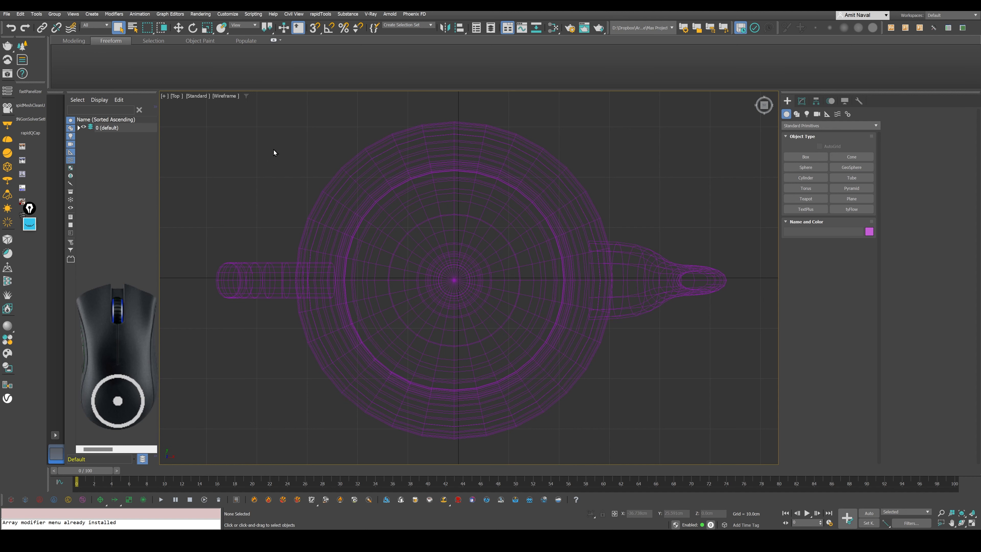
pyautogui.press('f')
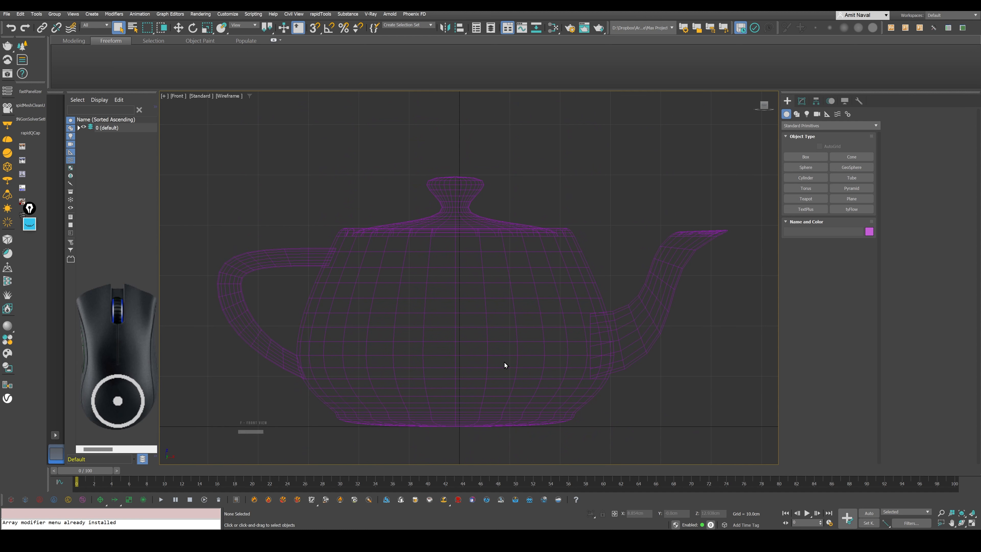
pyautogui.press('l')
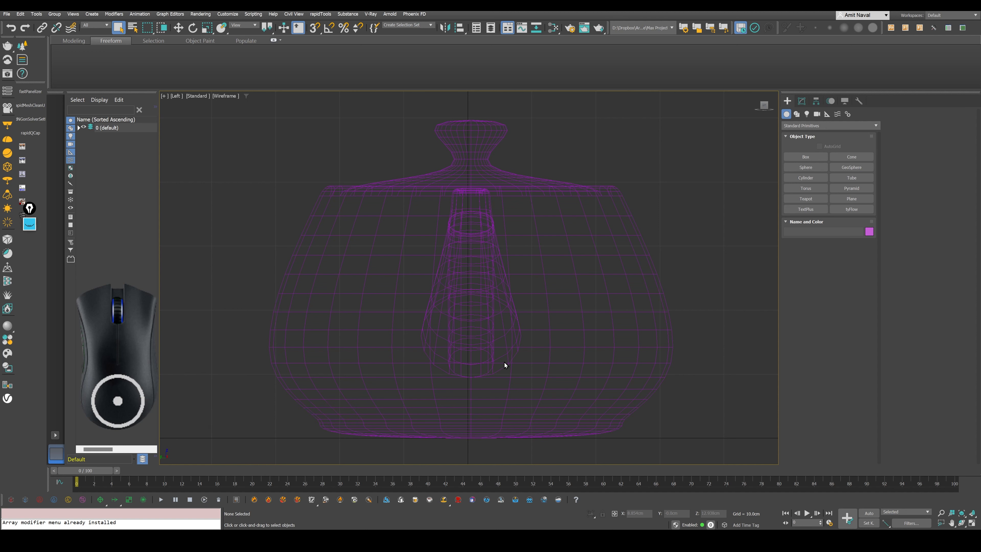
pyautogui.press('p')
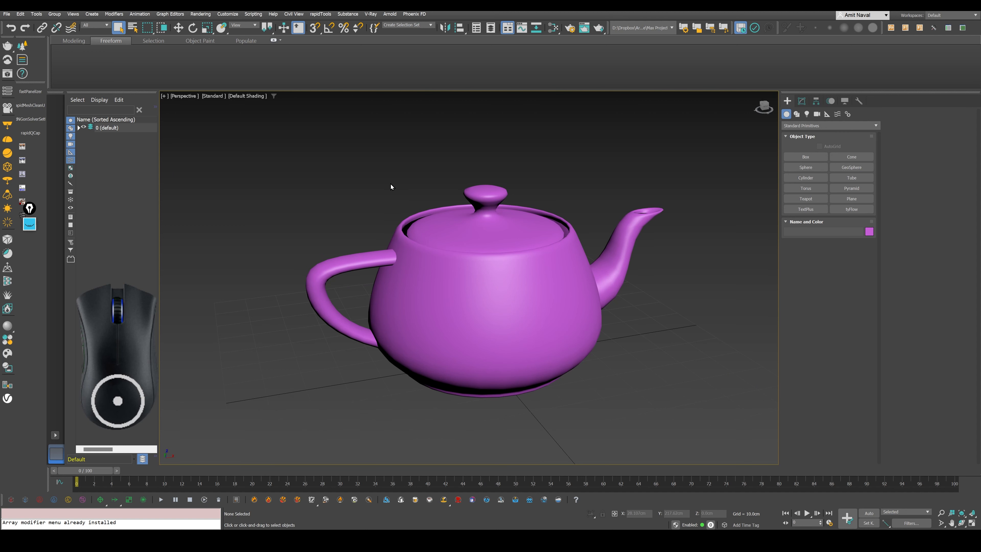
# Show the teapot from below with the Bottom view and from behind with the Back view, using the Switch View options
pyautogui.press('v')
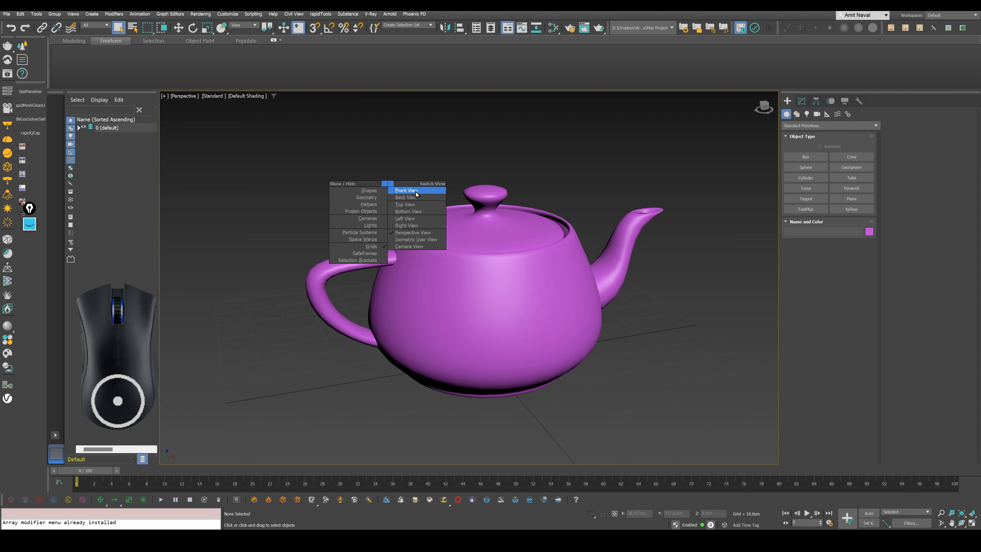
pyautogui.click(408, 213)
pyautogui.scroll(3, 456, 267)
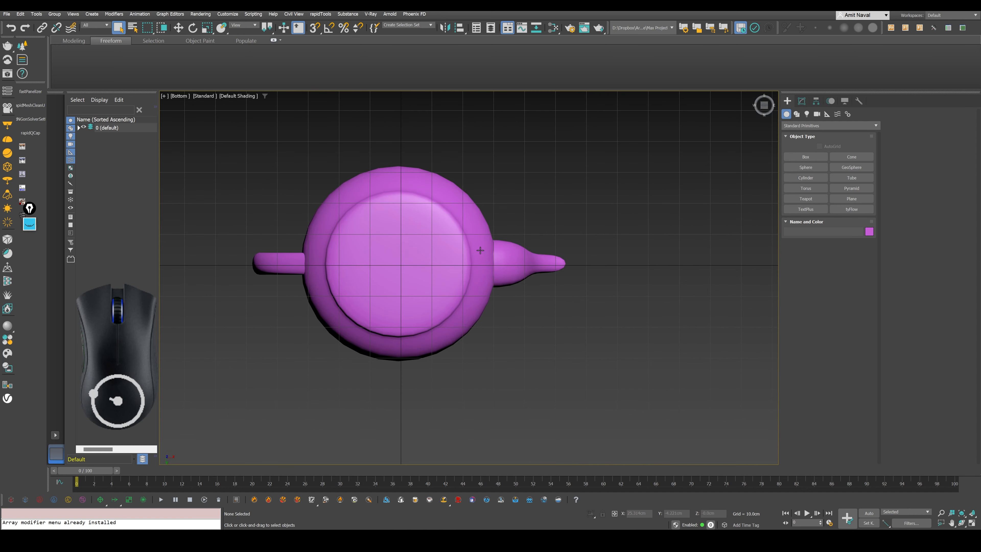
pyautogui.rightClick(444, 162)
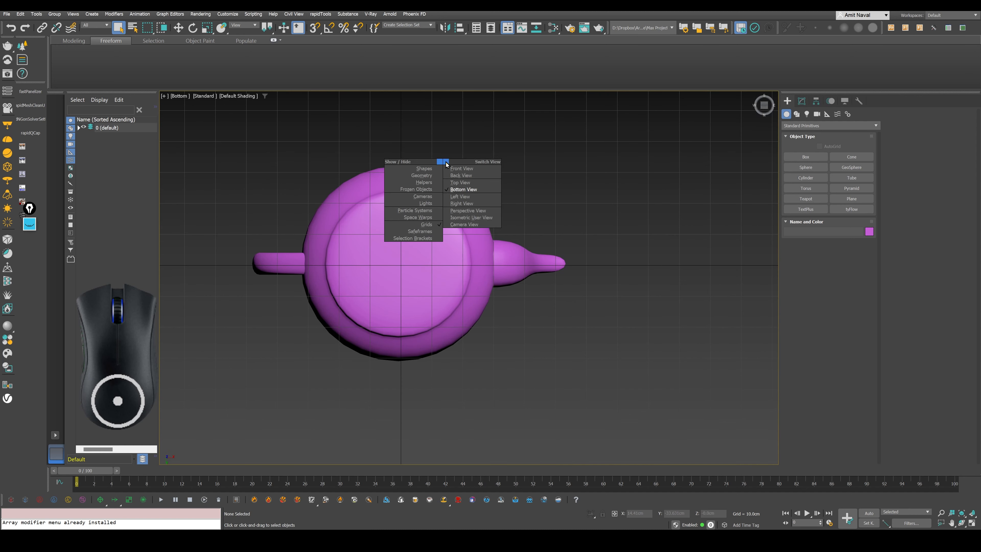
pyautogui.click(461, 175)
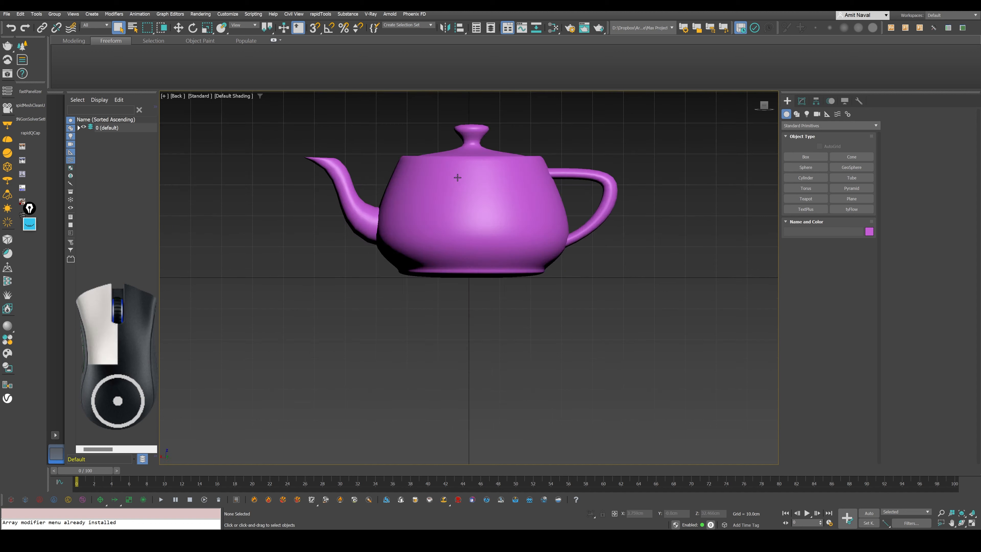
# Show the teapot in the Right view, and return to Perspective with an orbited three-quarter view from above
pyautogui.rightClick(454, 196)
pyautogui.click(480, 235)
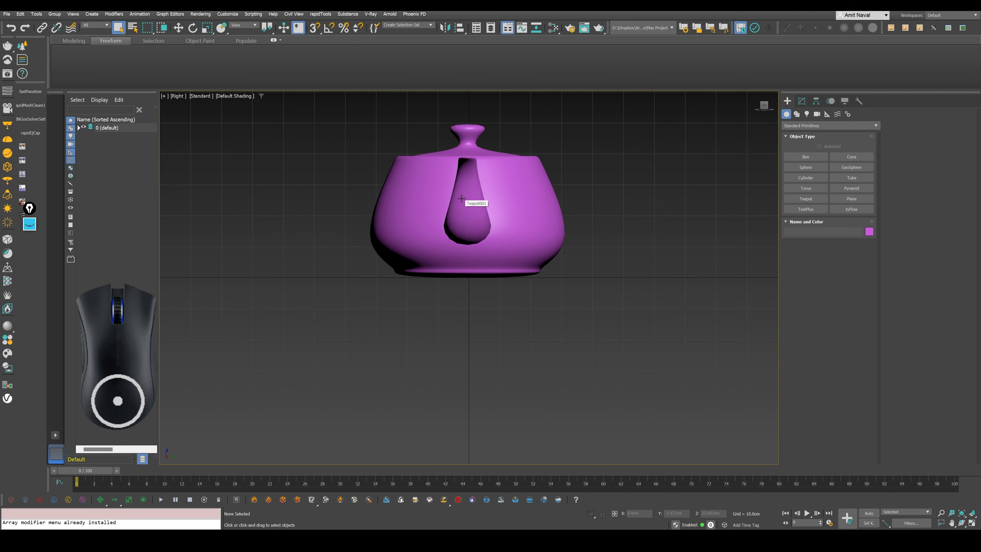
pyautogui.moveTo(461, 218); pyautogui.dragTo(465, 281, button='middle')
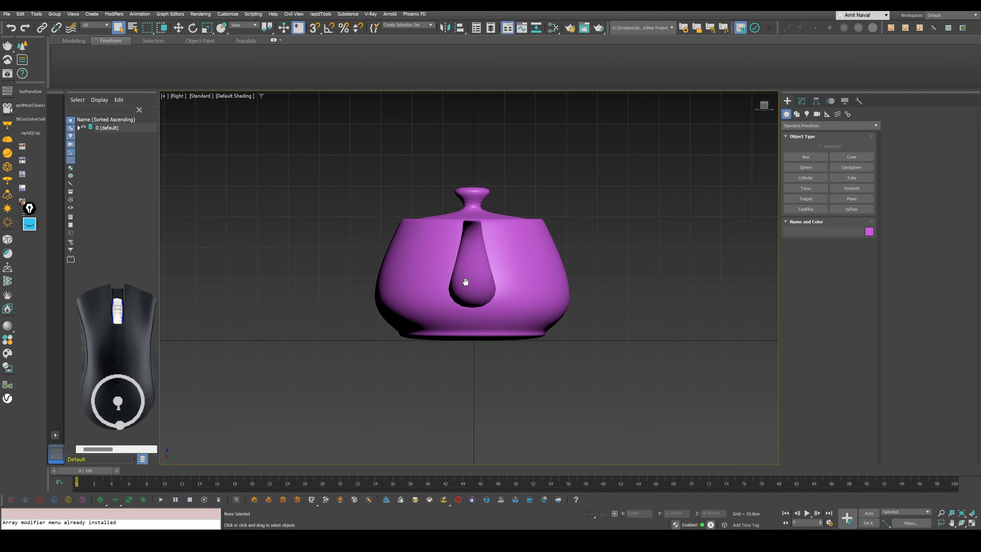
pyautogui.press('p')
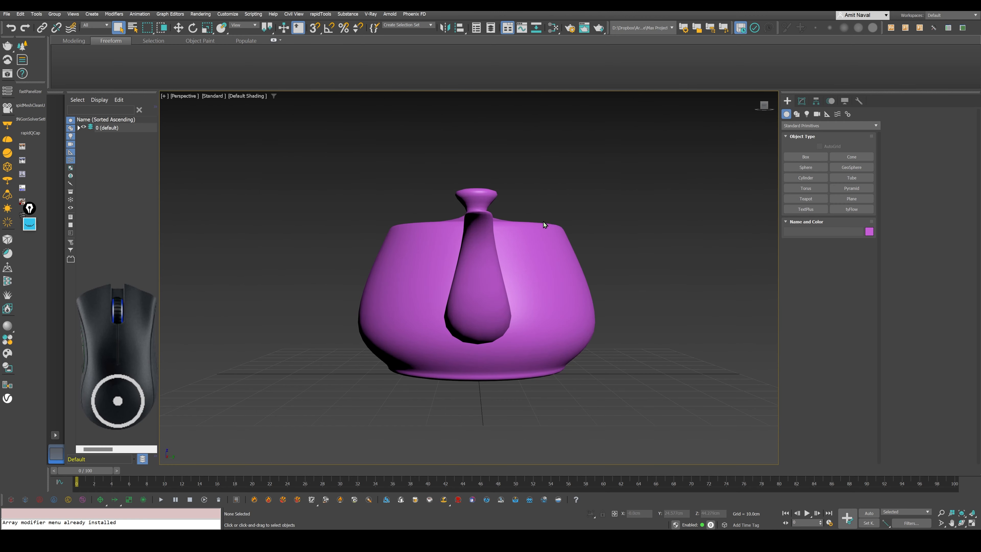
pyautogui.keyDown('alt'); pyautogui.moveTo(543, 224); pyautogui.dragTo(548, 252, button='middle'); pyautogui.keyUp('alt')
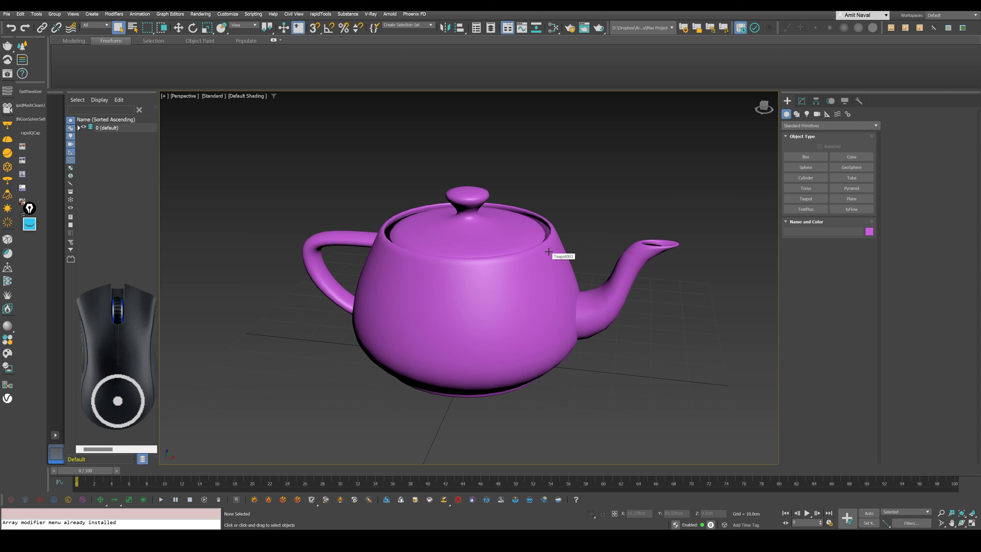